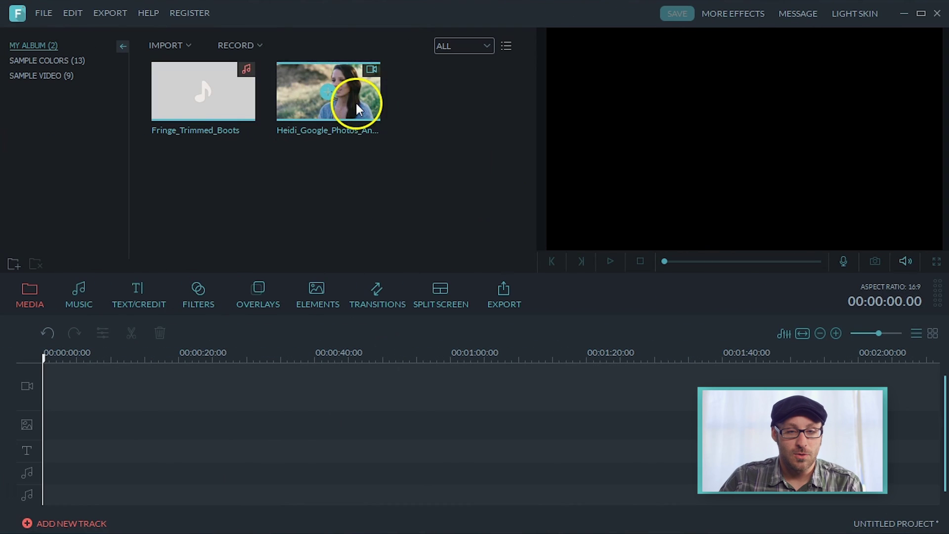
# Bring up the Filmora project holding the interview video and Fringe_Trimmed_Boots music
pyautogui.click(356, 103)
# Preview the interview video and place it at 00:00 on the video track
pyautogui.click(308, 77)
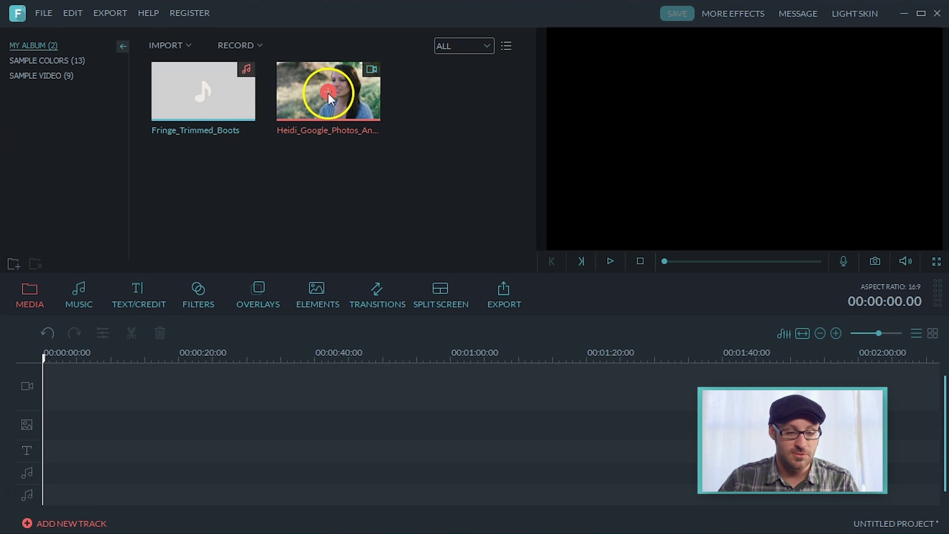
pyautogui.moveTo(326, 94); pyautogui.dragTo(135, 384)
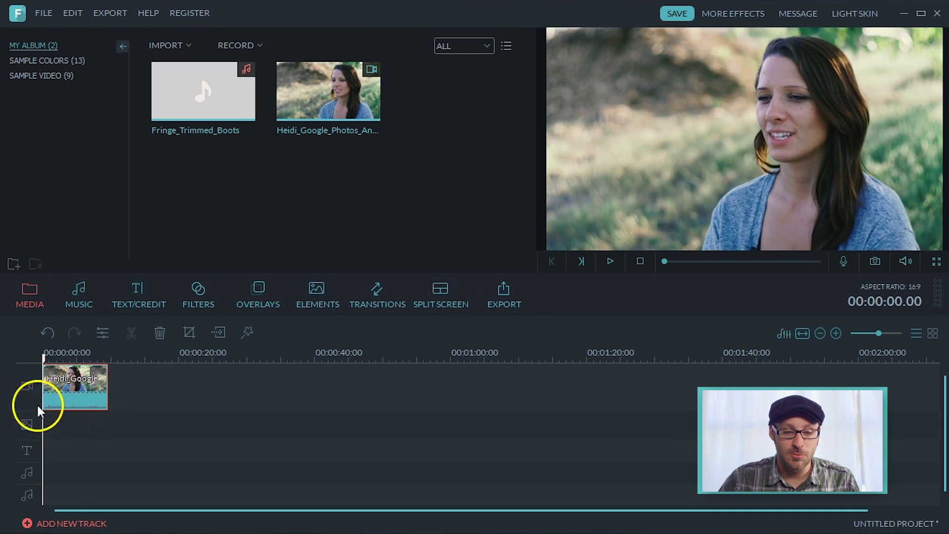
pyautogui.rightClick(76, 389)
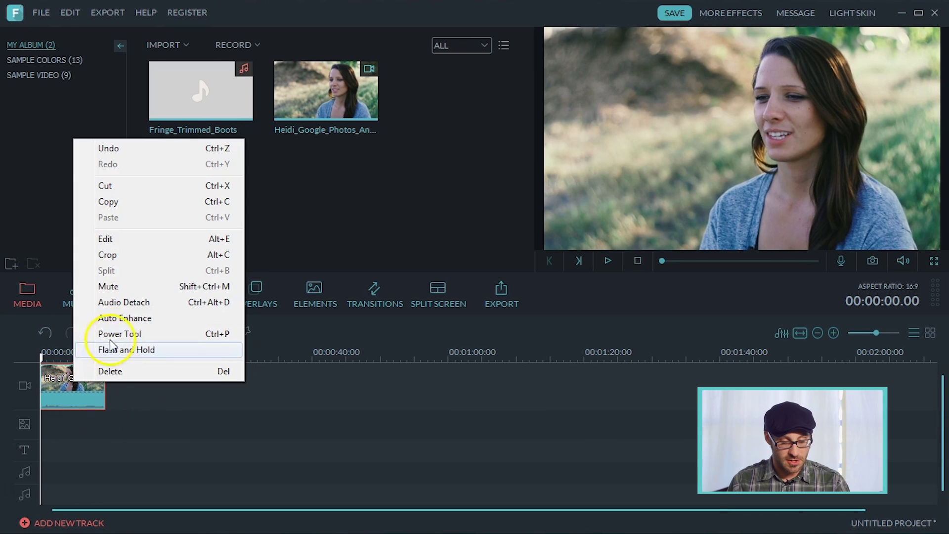
# Detach the interview clip's audio onto the audio track and play it back
pyautogui.click(149, 302)
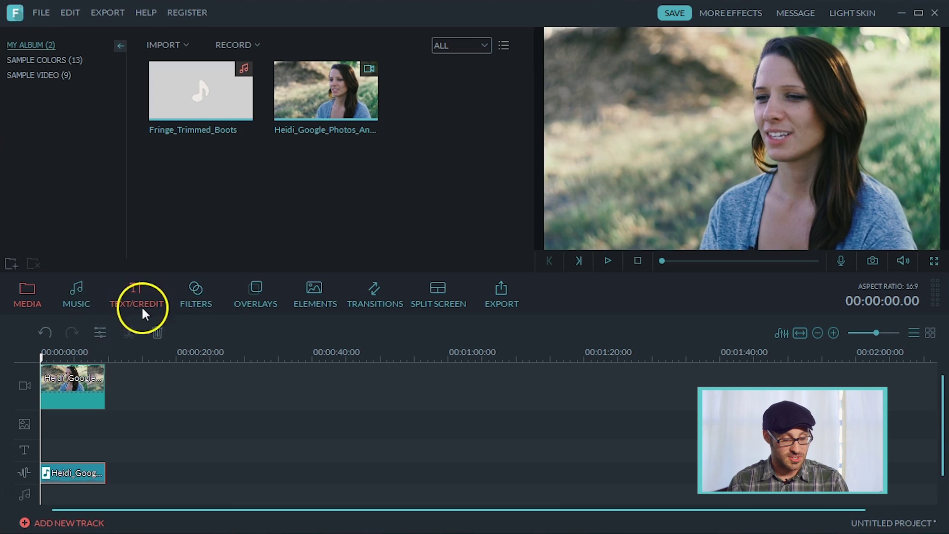
pyautogui.click(89, 467)
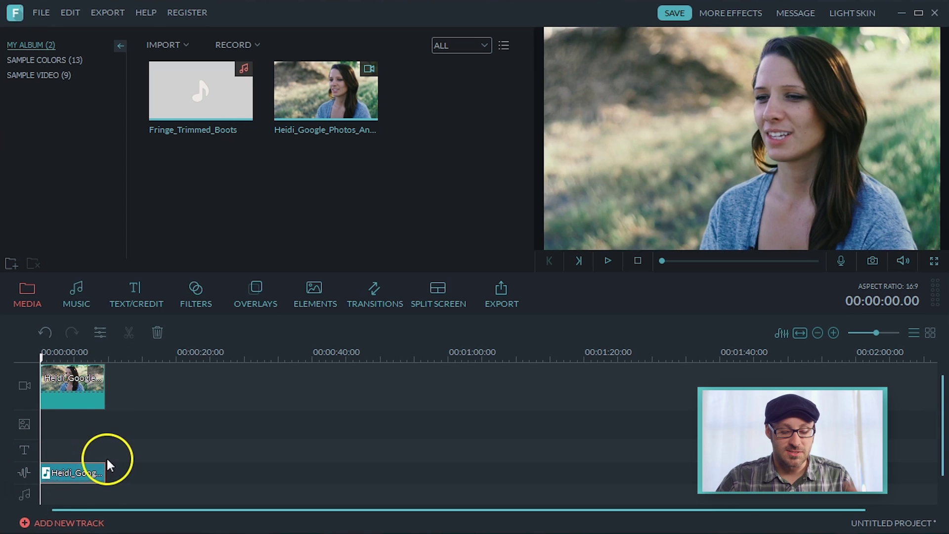
pyautogui.press('space')
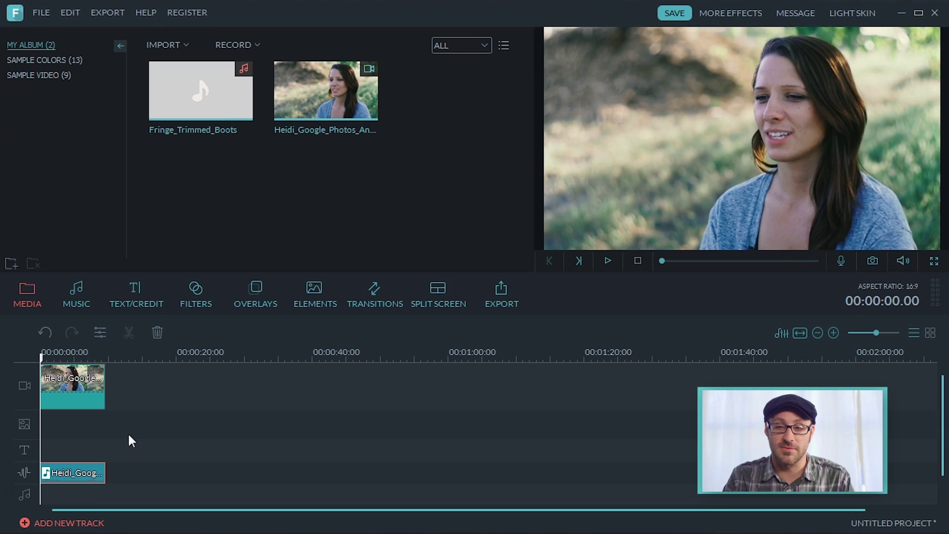
pyautogui.rightClick(69, 472)
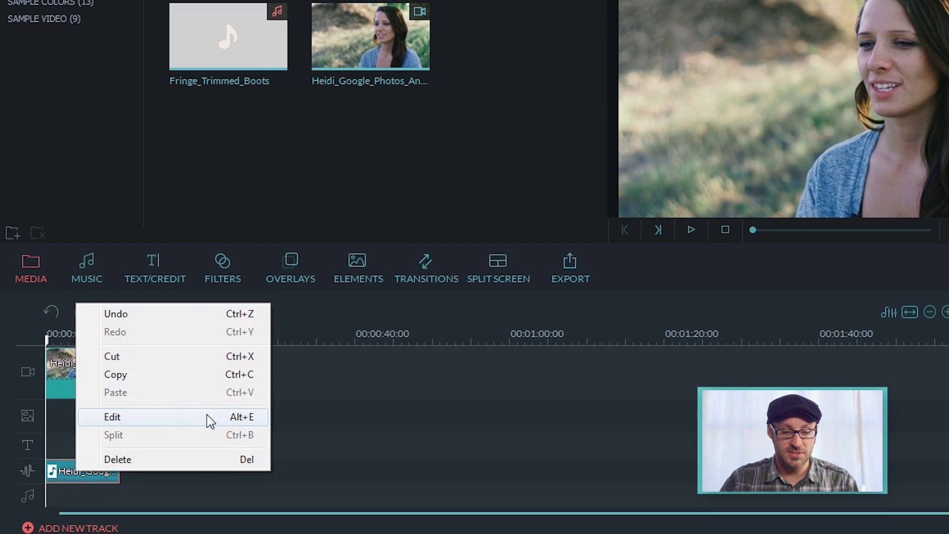
# Open the detached audio's settings with Remove background noise on at Weak strength
pyautogui.click(62, 464)
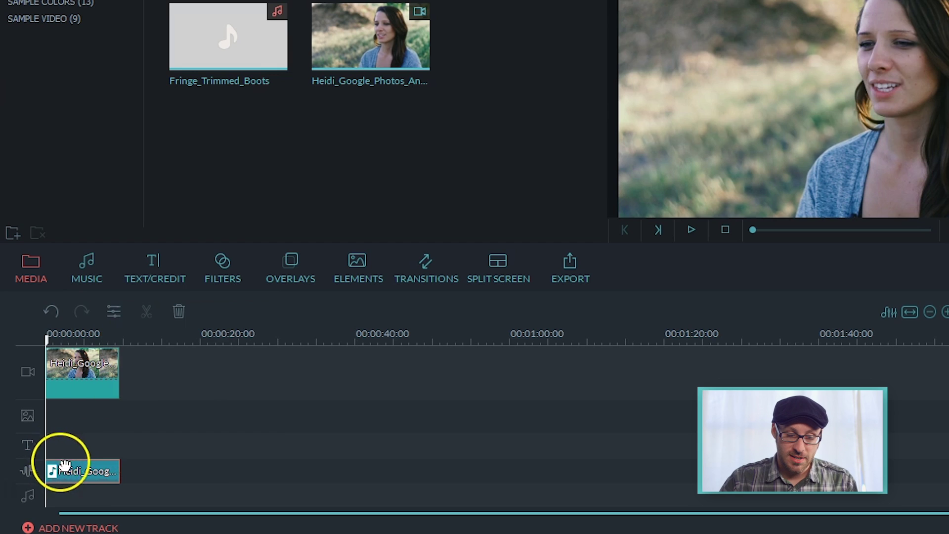
pyautogui.click(114, 312)
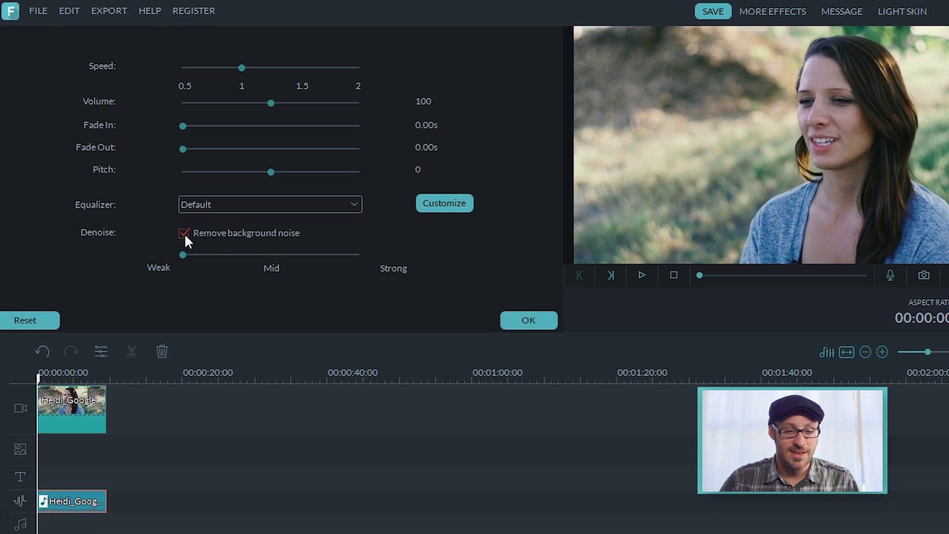
# Preview the denoised audio, raise noise removal from Weak to Mid, and listen again
pyautogui.click(180, 287)
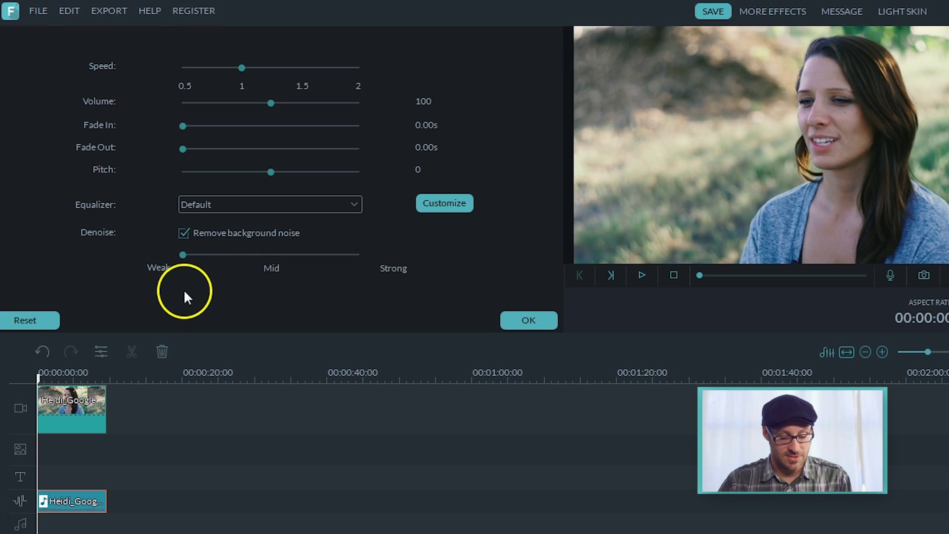
pyautogui.press('space')
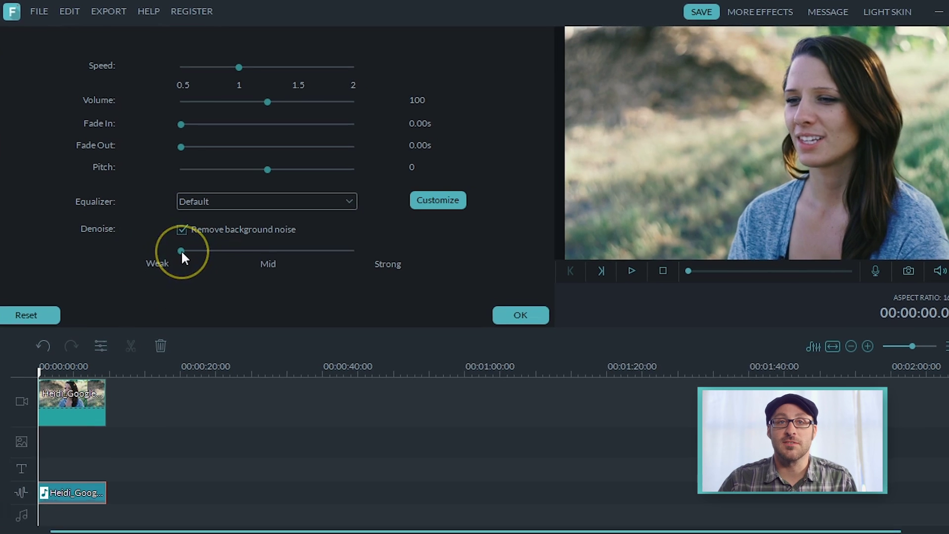
pyautogui.moveTo(178, 242); pyautogui.dragTo(242, 251)
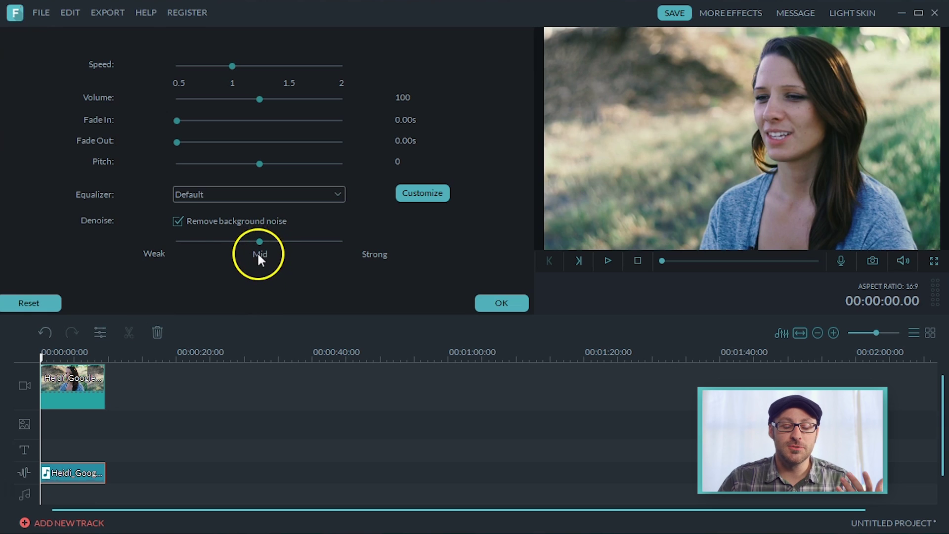
pyautogui.press('space')
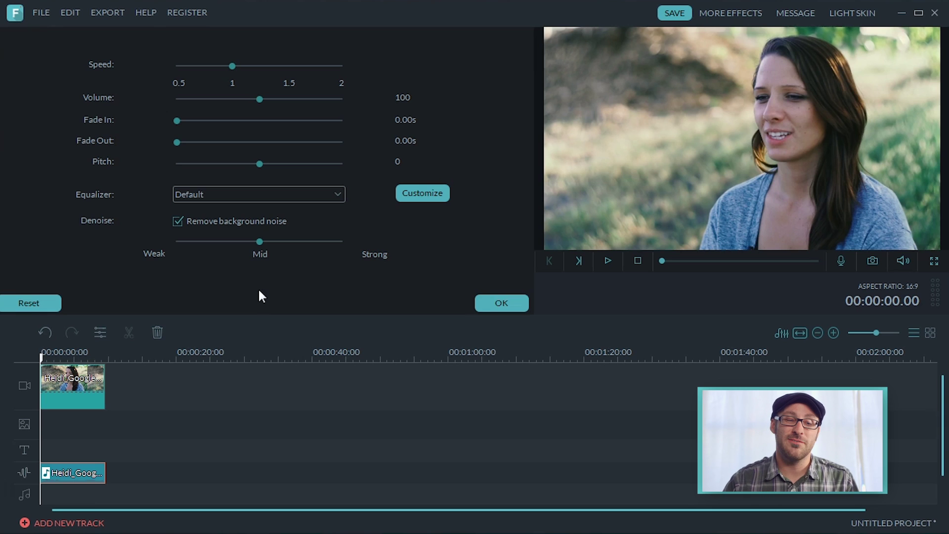
pyautogui.click(429, 193)
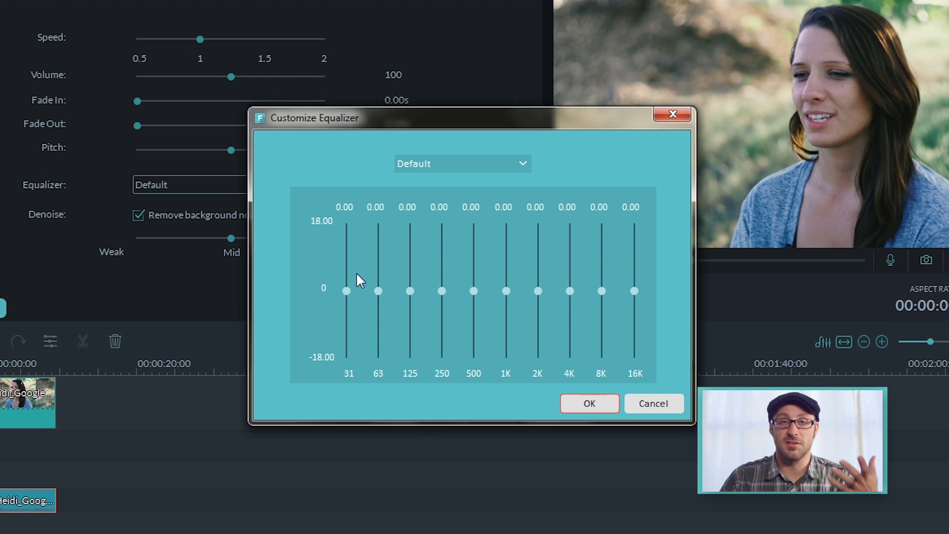
# Boost the 63 Hz to 1K equalizer bands, with 250 peaking at 11.88, and apply the Custom curve
pyautogui.moveTo(348, 288); pyautogui.dragTo(168, 234)
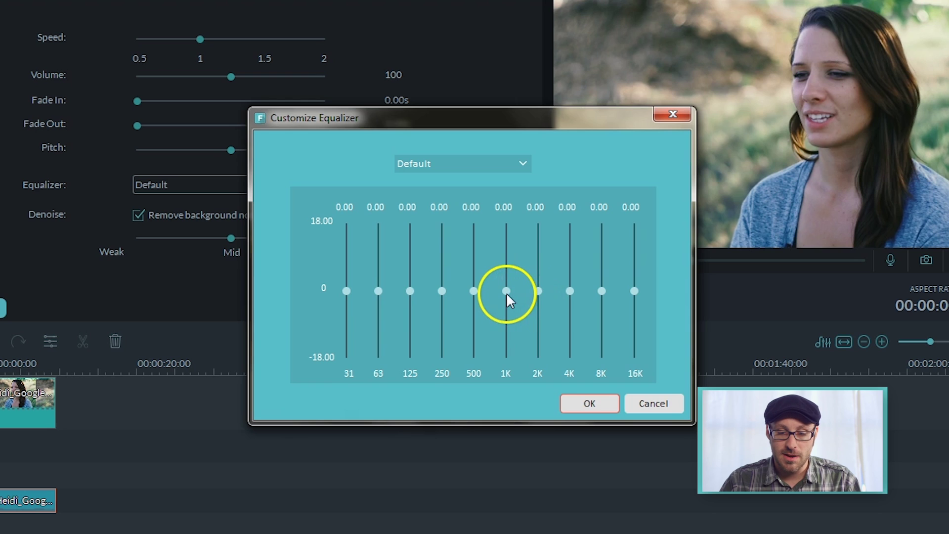
pyautogui.moveTo(506, 292); pyautogui.dragTo(474, 253)
pyautogui.moveTo(441, 291); pyautogui.dragTo(438, 246)
pyautogui.moveTo(411, 289); pyautogui.dragTo(407, 257)
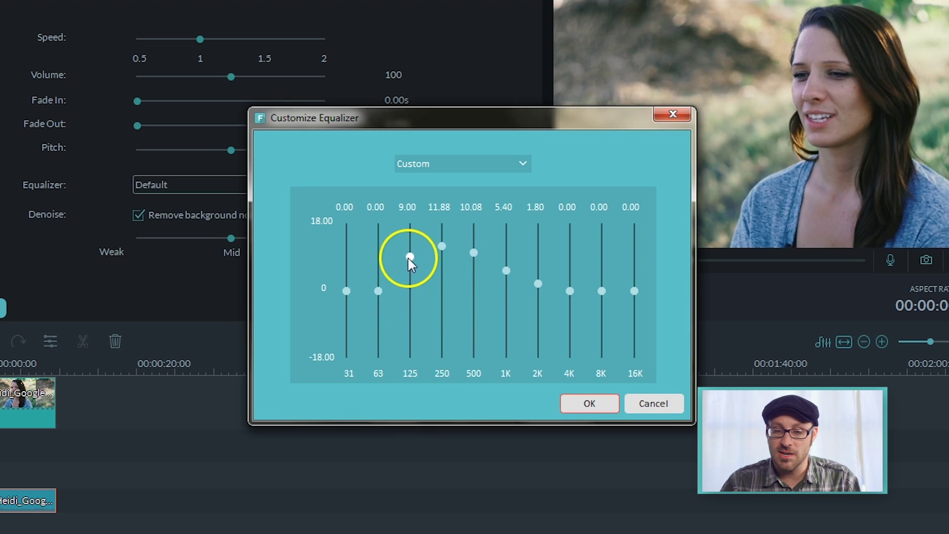
pyautogui.moveTo(379, 291); pyautogui.dragTo(379, 272)
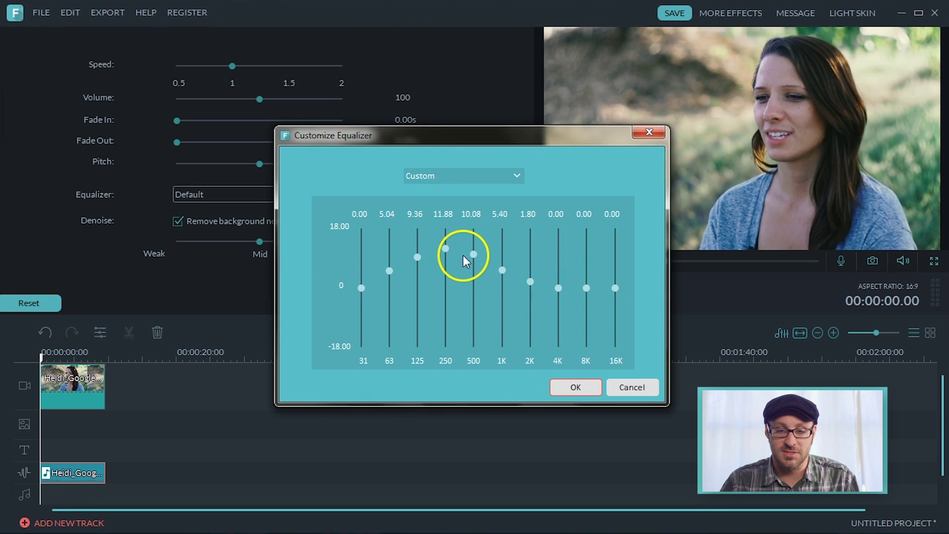
pyautogui.click(576, 388)
pyautogui.press('space')
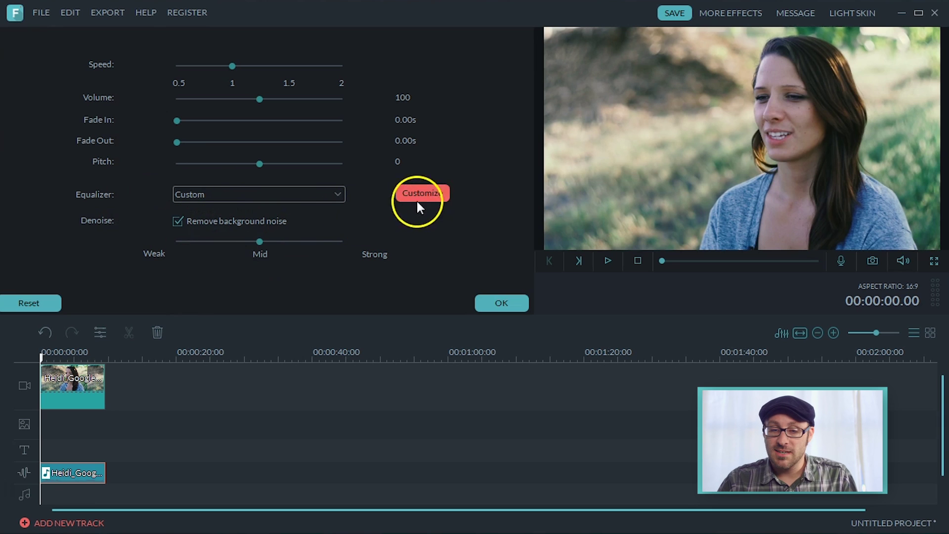
# Raise the 250 and 500 bands to 13.68 and 1K to 9.00, then play the clip
pyautogui.click(429, 193)
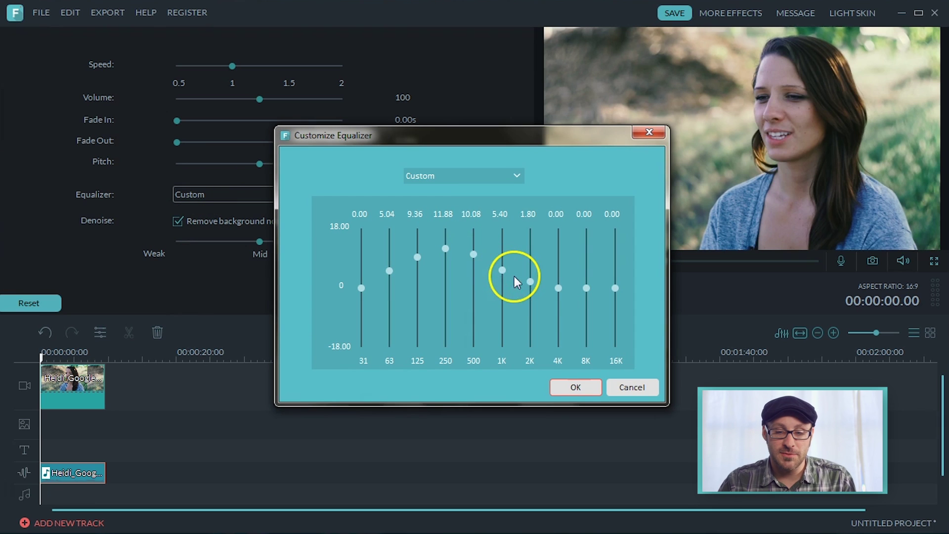
pyautogui.moveTo(502, 271); pyautogui.dragTo(361, 278)
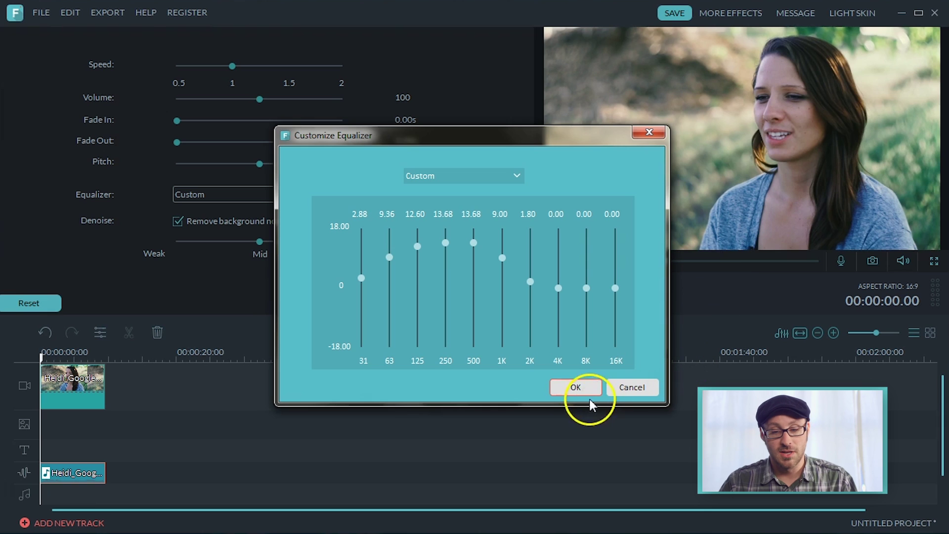
pyautogui.click(569, 388)
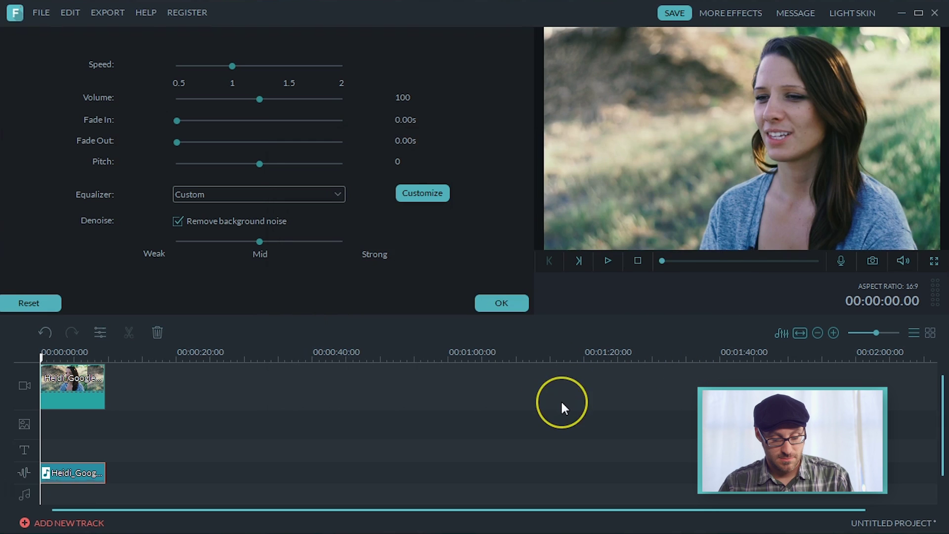
pyautogui.press('space')
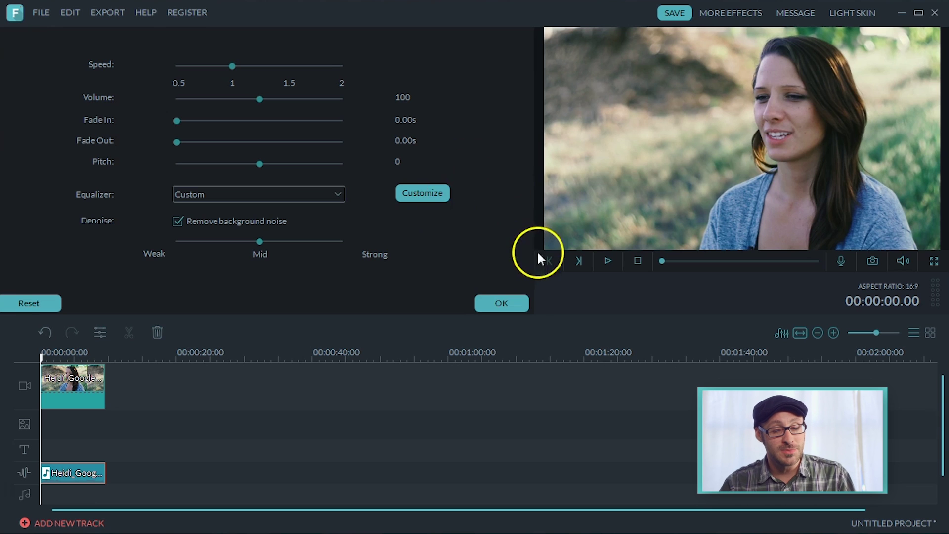
# Close the interview audio settings and add Fringe_Trimmed_Boots to a music track at the start
pyautogui.click(516, 306)
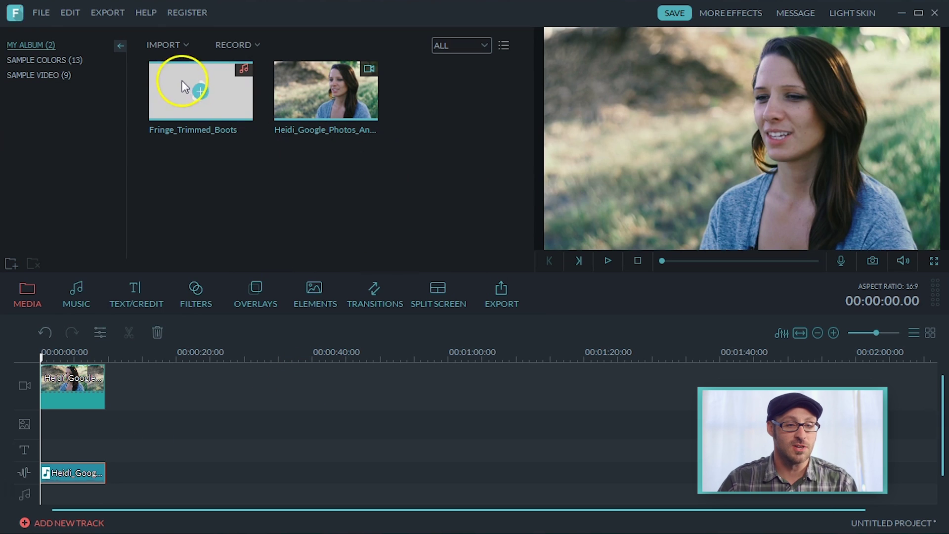
pyautogui.moveTo(170, 140)
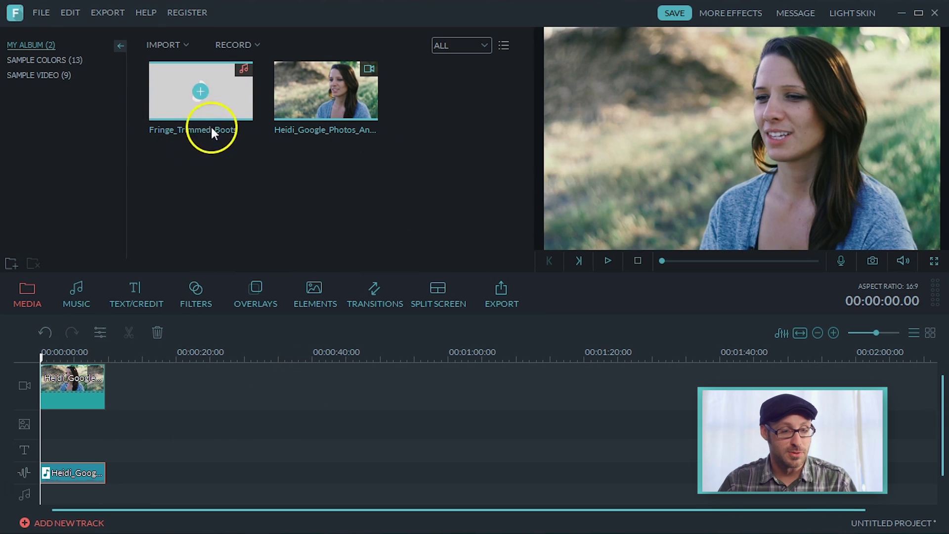
pyautogui.click(200, 93)
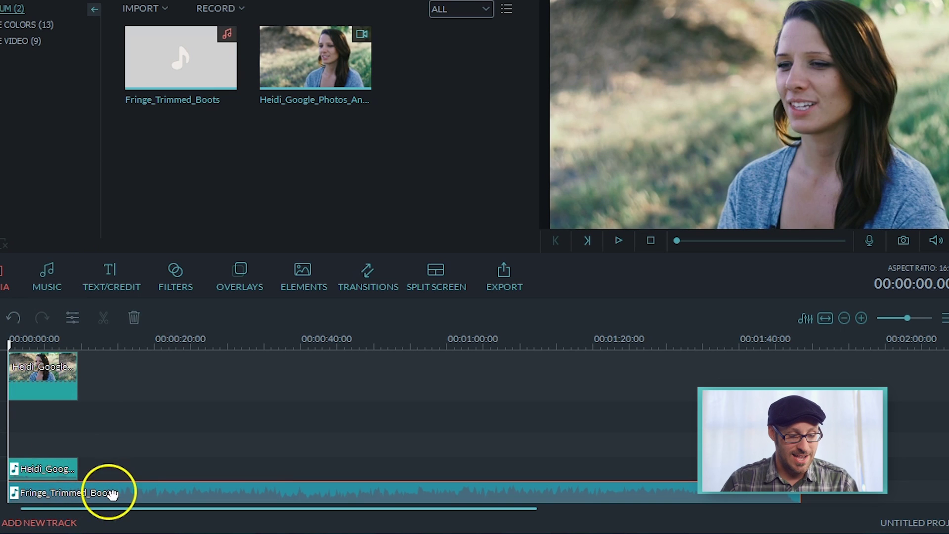
pyautogui.click(73, 312)
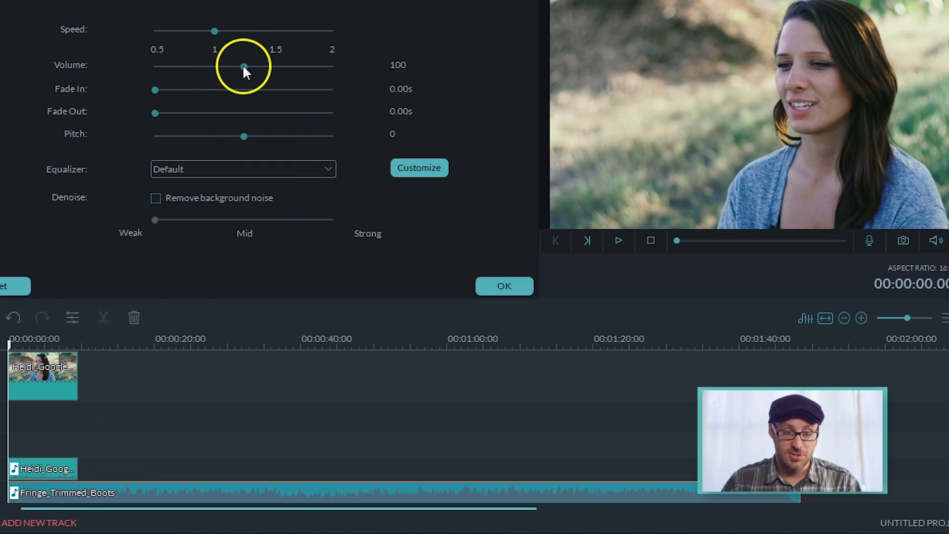
# Set the Fringe_Trimmed_Boots music volume from 100 down to 2 and apply it
pyautogui.moveTo(244, 66); pyautogui.dragTo(155, 79)
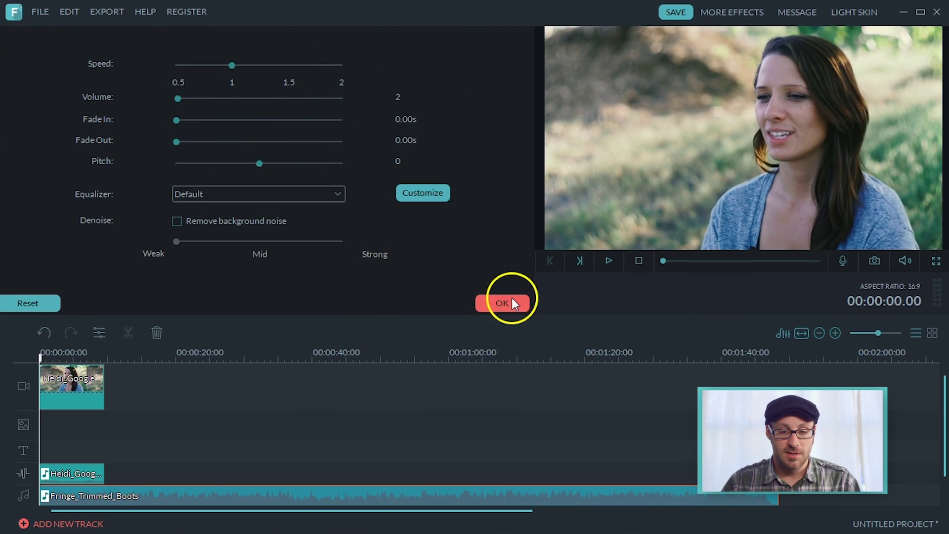
pyautogui.click(515, 301)
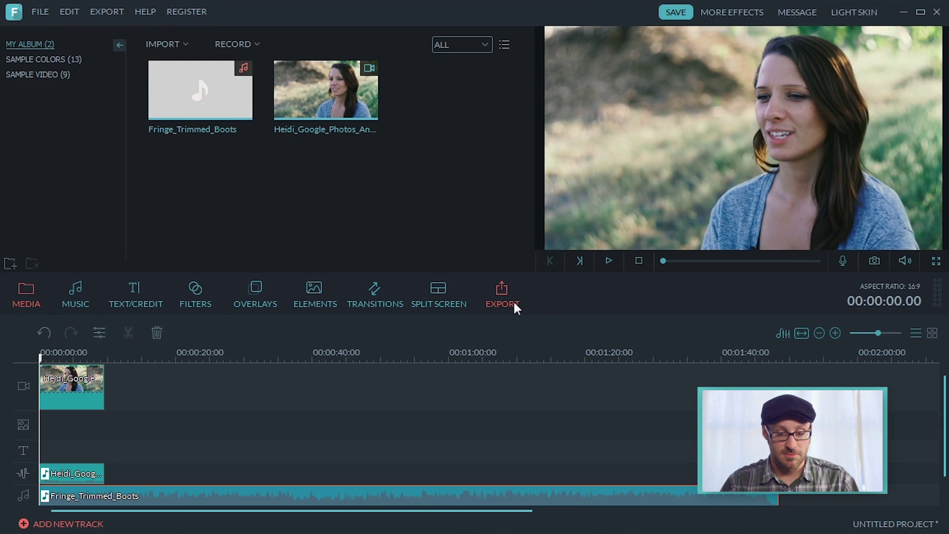
pyautogui.press('space')
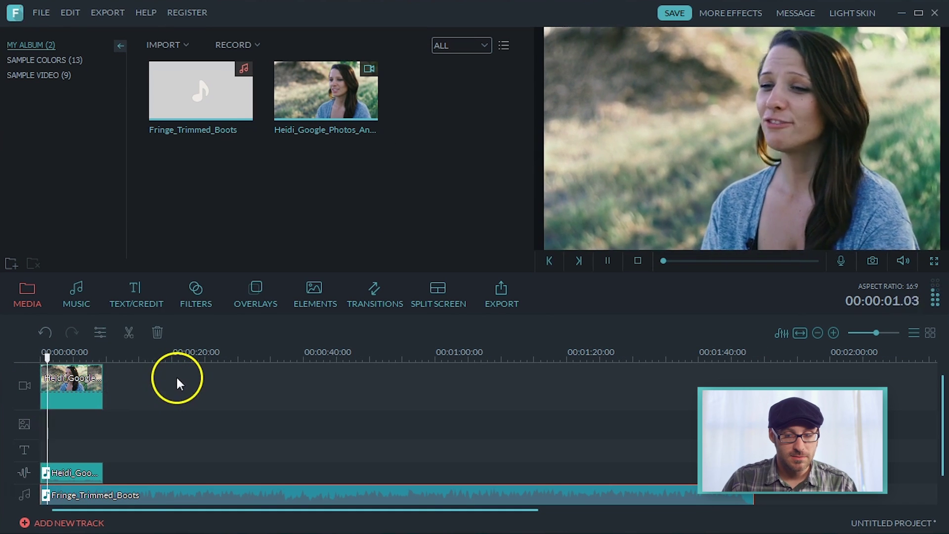
pyautogui.click(159, 442)
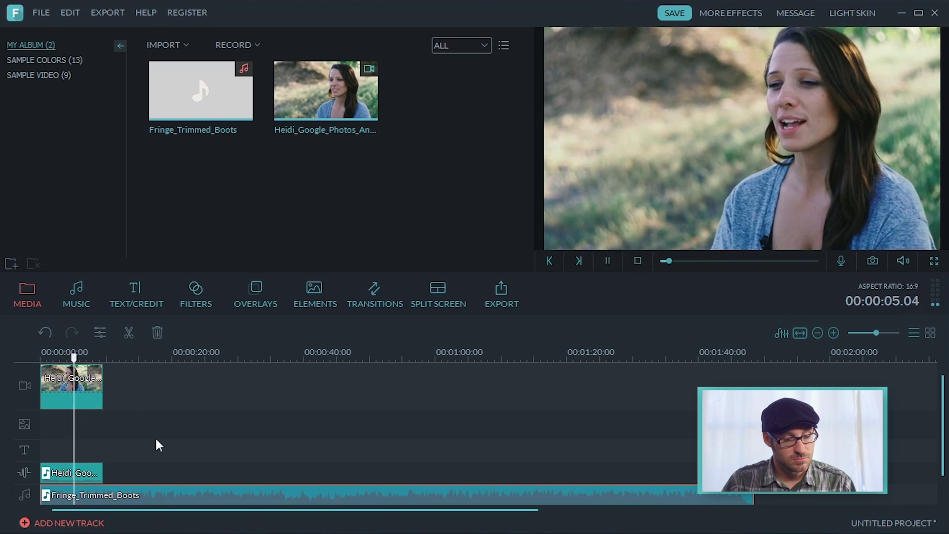
pyautogui.click(158, 435)
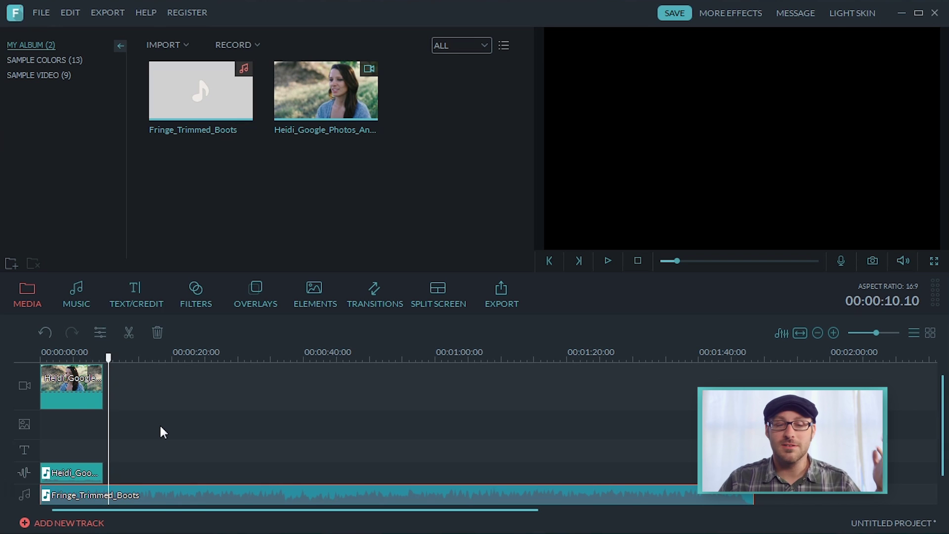
pyautogui.click(122, 417)
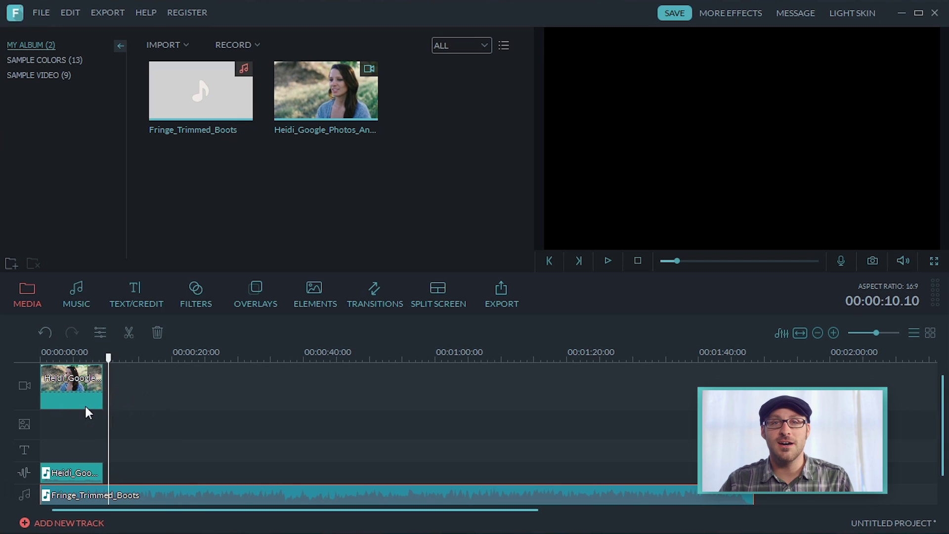